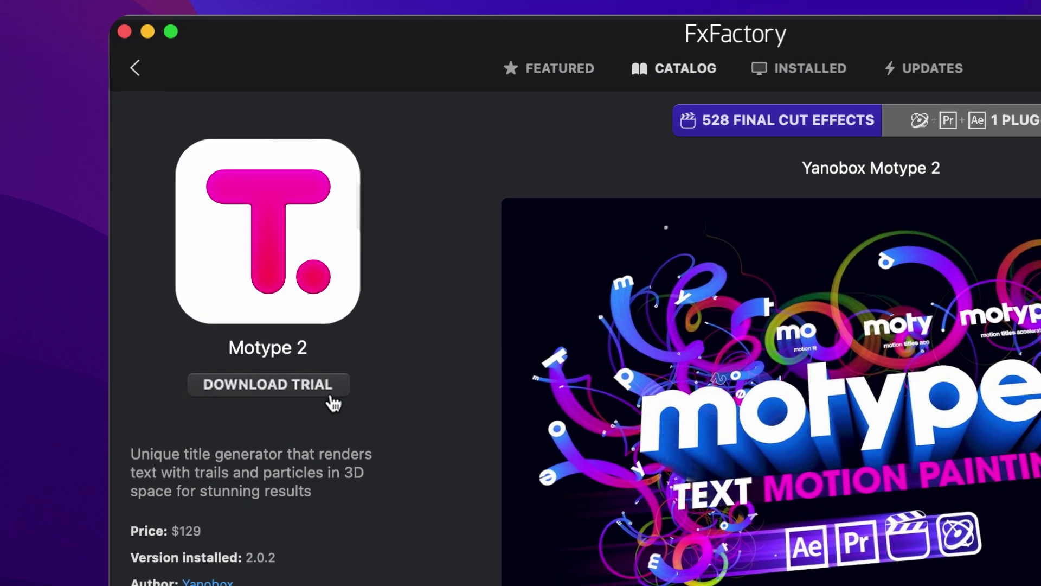
Begin the Motype 2 trial download from its FxFactory product page.
{"action": "left_click", "coordinate": [328, 388]}
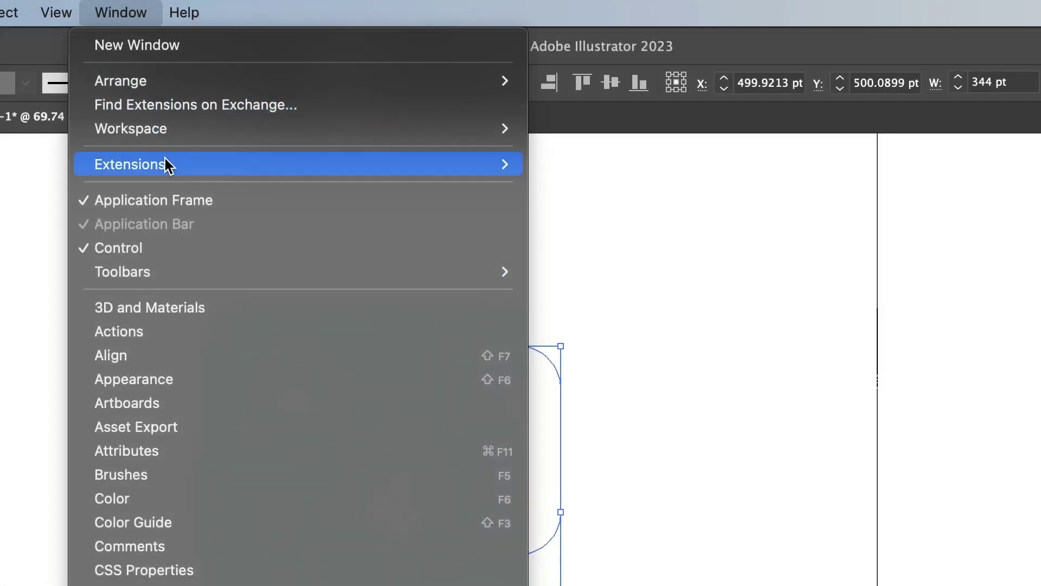
Load the logo group into Fontself Maker and create it as the glyph for 'a'.
{"action": "mouse_move", "coordinate": [365, 84]}
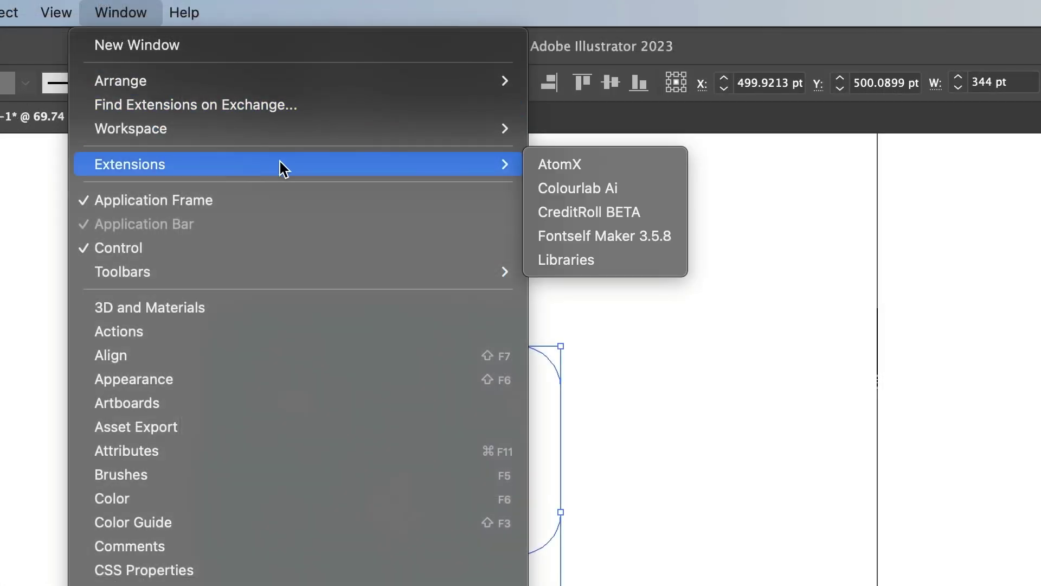
{"action": "left_click", "coordinate": [653, 237]}
{"action": "left_click_drag", "start_coordinate": [465, 321], "coordinate": [699, 375]}
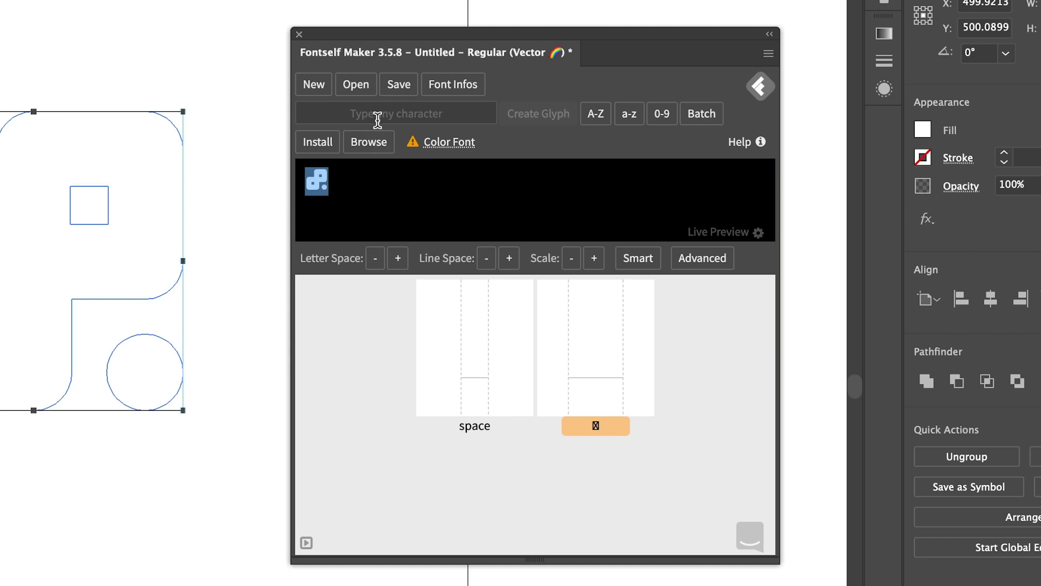
{"action": "left_click", "coordinate": [377, 119]}
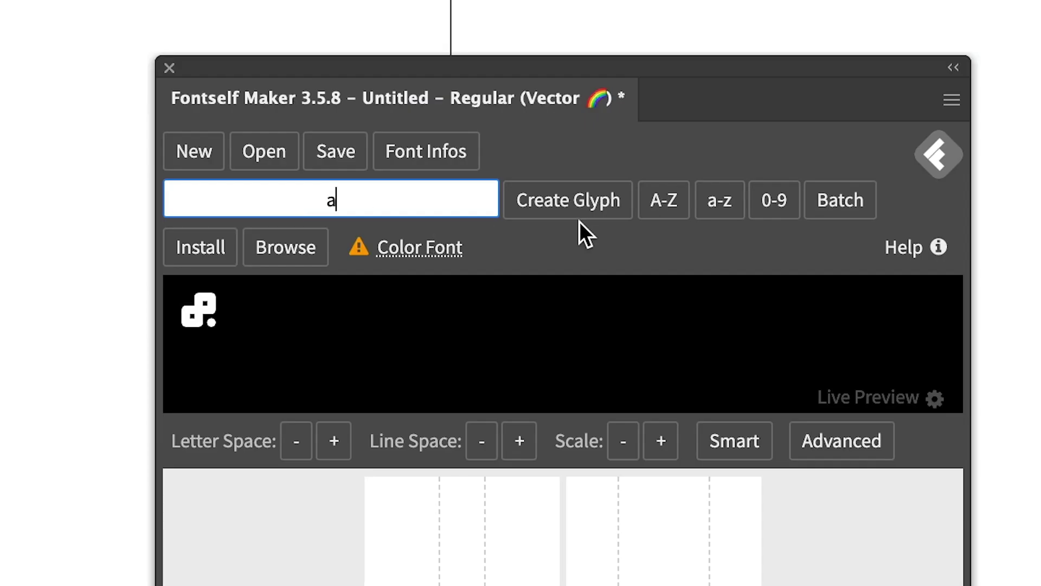
{"action": "left_click", "coordinate": [582, 214]}
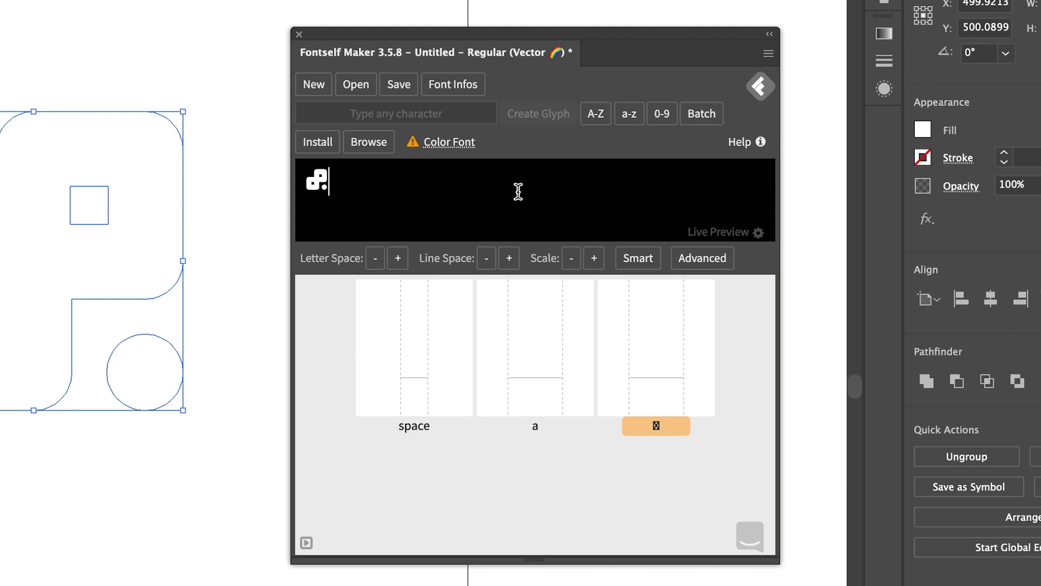
Save the font under the name 'Logo Font'.
{"action": "left_click", "coordinate": [405, 81]}
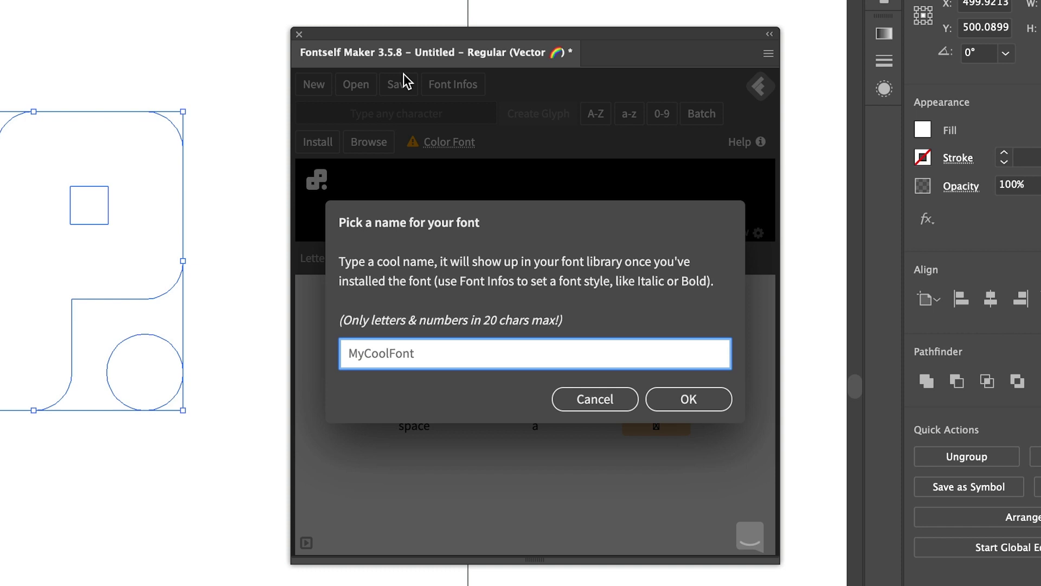
{"action": "type", "text": "Logo Font"}
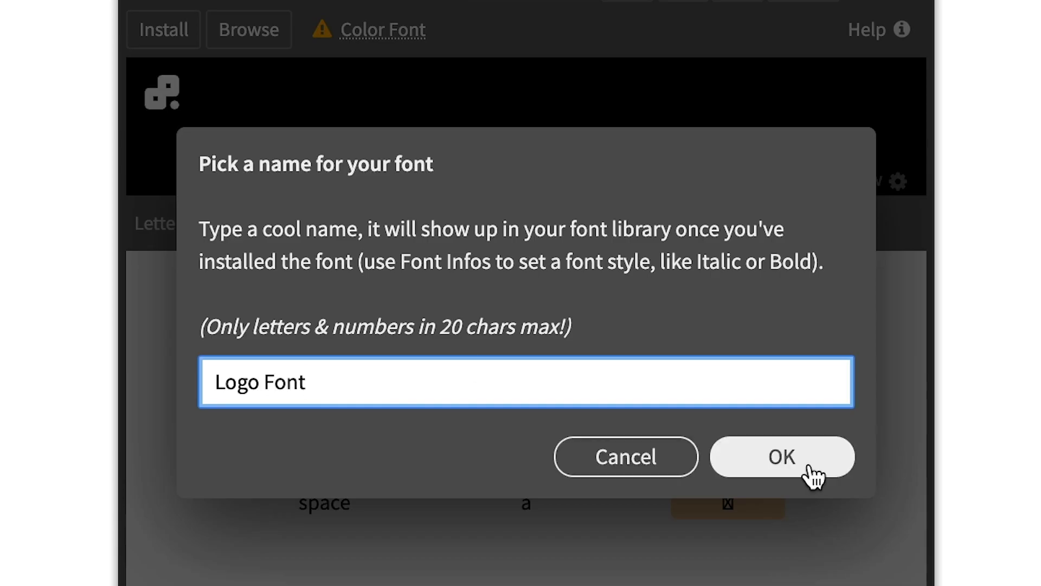
{"action": "left_click", "coordinate": [807, 473]}
Save LogoFont.otf to disk and install it through Font Book.
{"action": "left_click", "coordinate": [720, 333]}
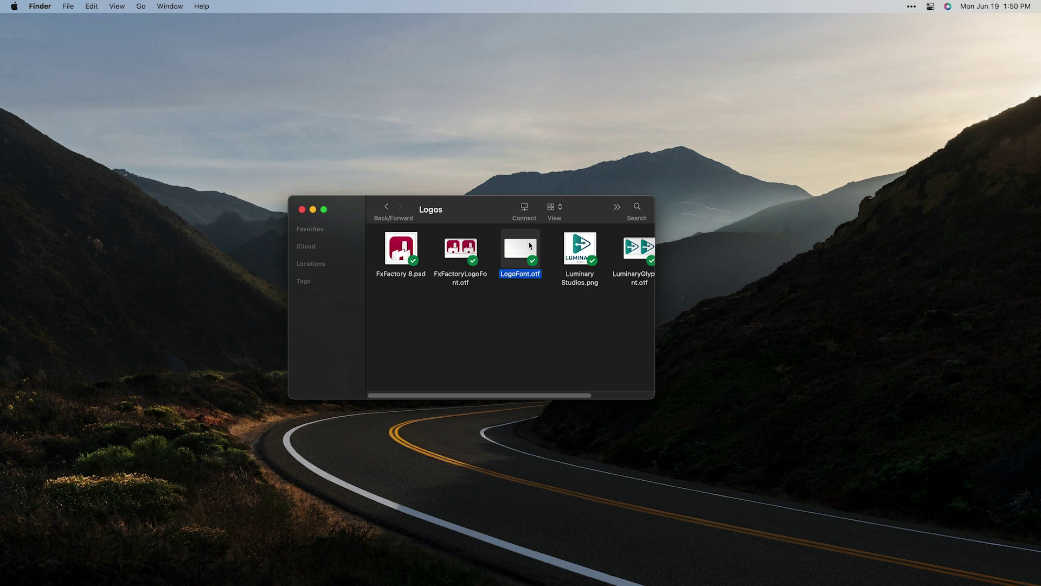
{"action": "double_click", "coordinate": [520, 251]}
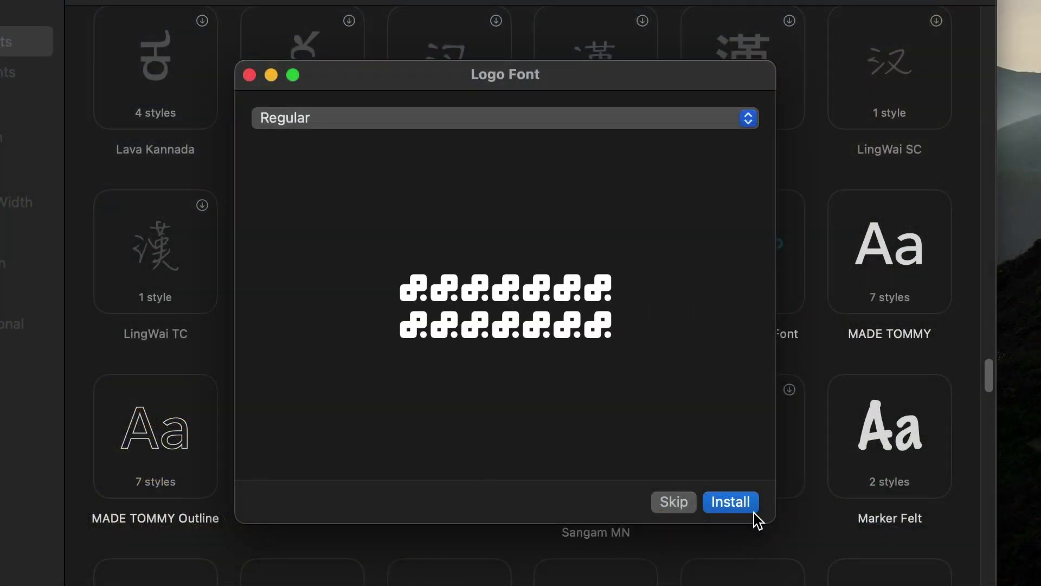
{"action": "left_click", "coordinate": [753, 508]}
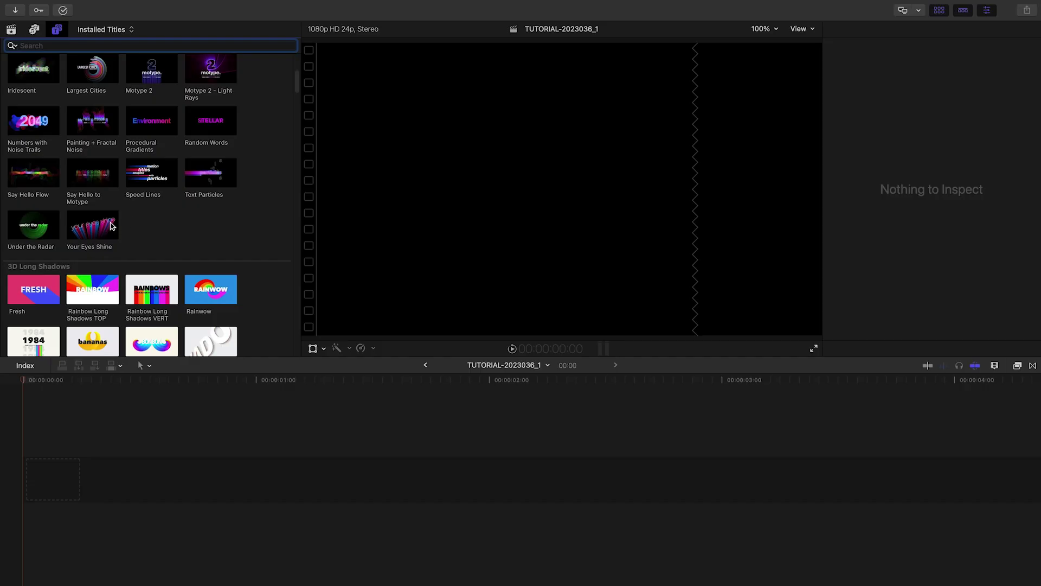
Drop the Motype 2 'Your Eyes Shine' title onto the timeline and preview it from the start.
{"action": "left_click_drag", "start_coordinate": [111, 226], "coordinate": [40, 483]}
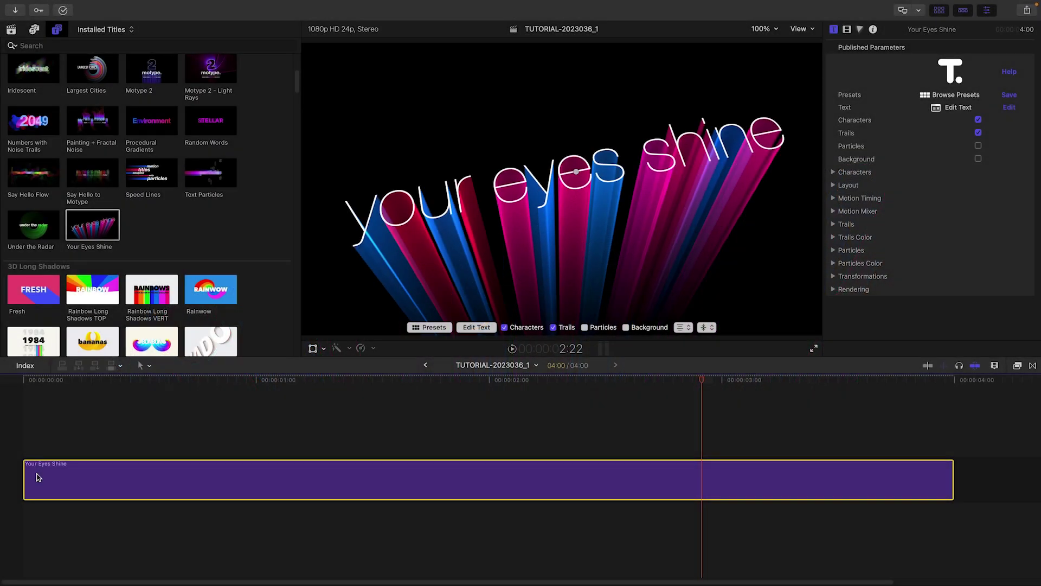
{"action": "key", "text": "Home"}
{"action": "key", "text": "space"}
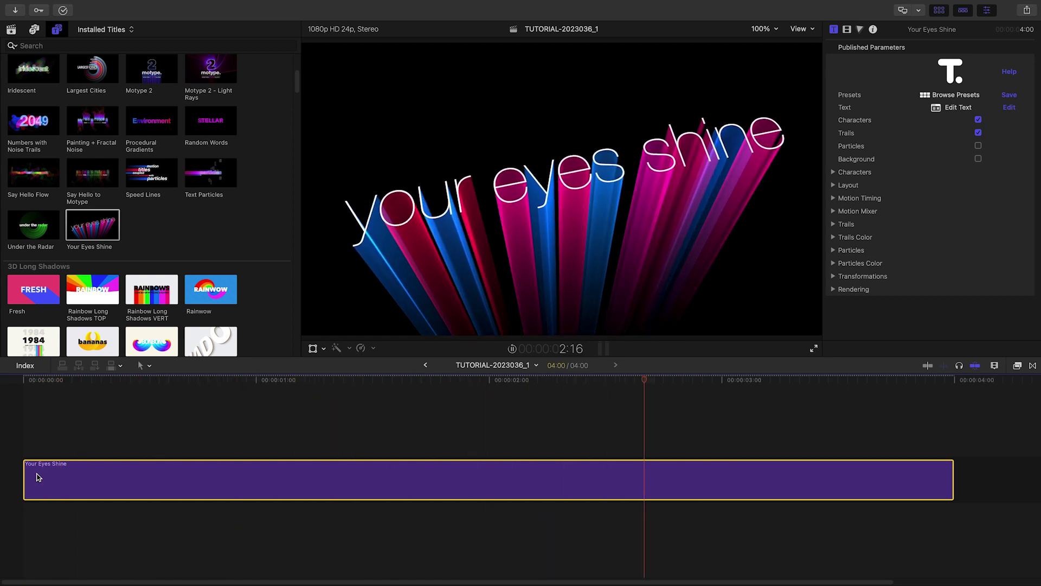
{"action": "key", "text": "space"}
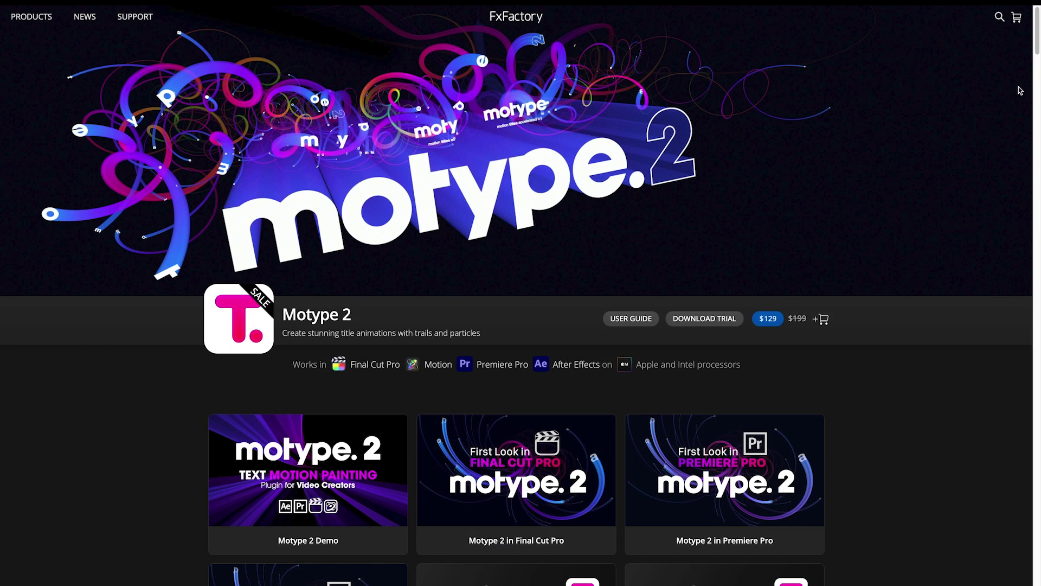
{"action": "left_click_drag", "start_coordinate": [1036, 49], "coordinate": [1037, 76]}
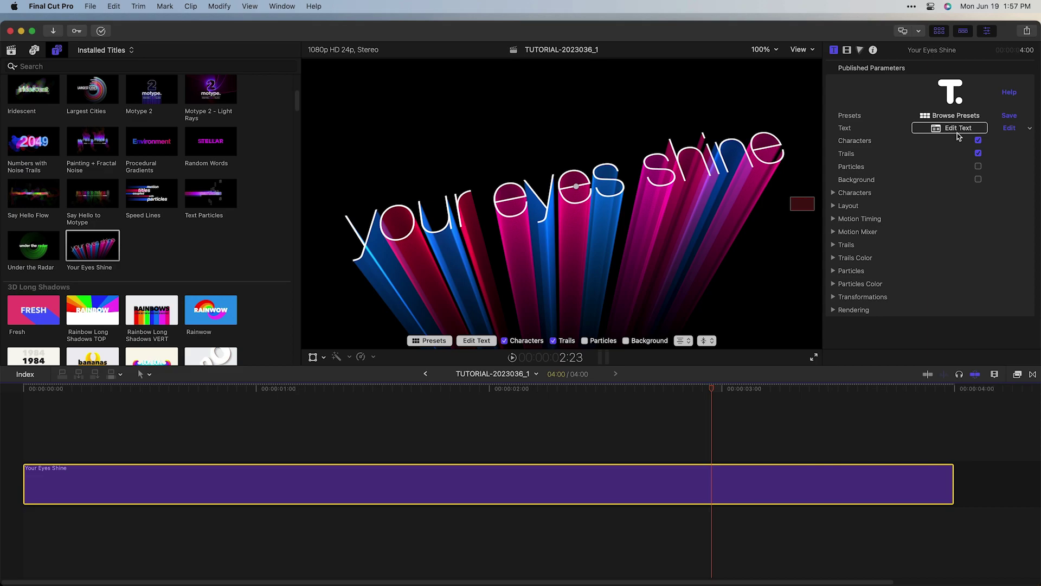
Replace the title's letters with repeated 'a' characters.
{"action": "left_click", "coordinate": [955, 132]}
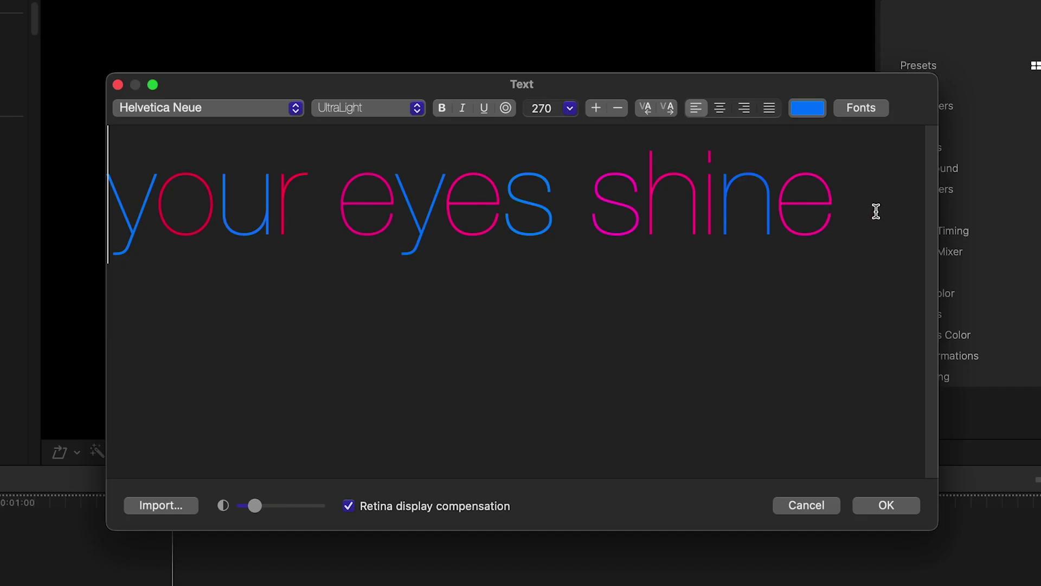
{"action": "left_click_drag", "start_coordinate": [824, 202], "coordinate": [272, 206]}
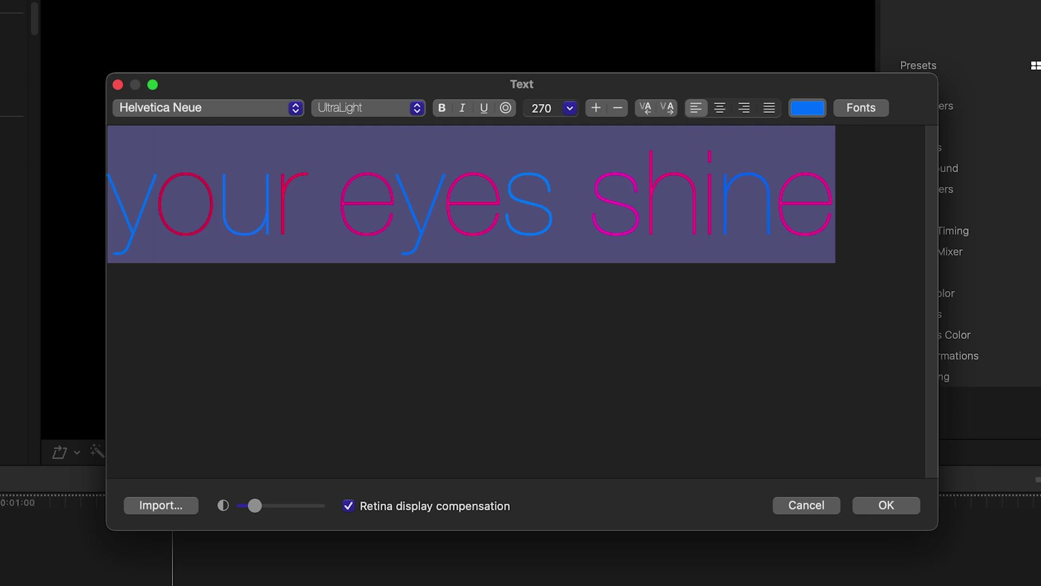
{"action": "left_click", "coordinate": [204, 381]}
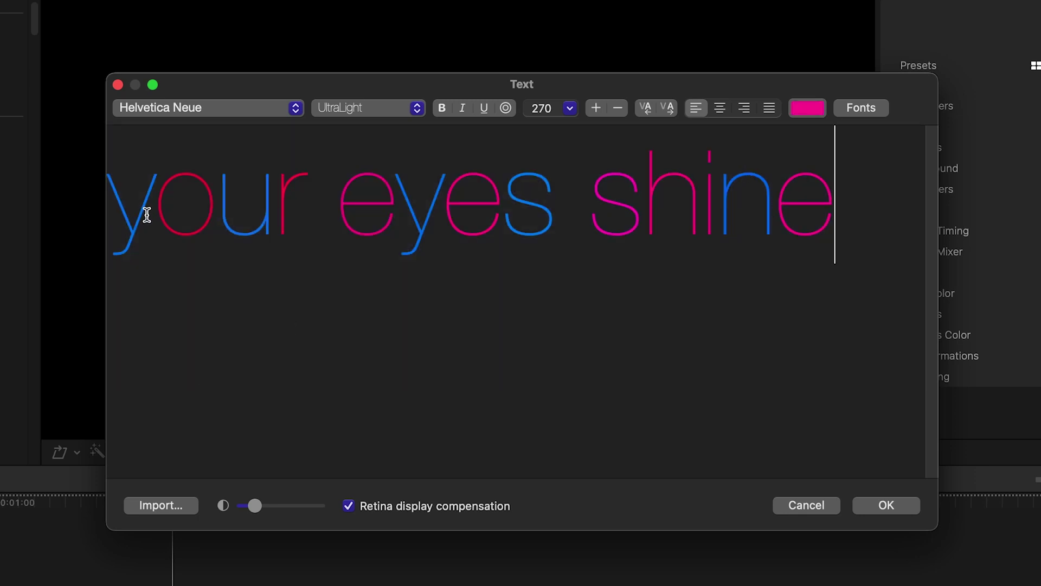
{"action": "left_click_drag", "start_coordinate": [147, 215], "coordinate": [119, 216]}
{"action": "type", "text": "a"}
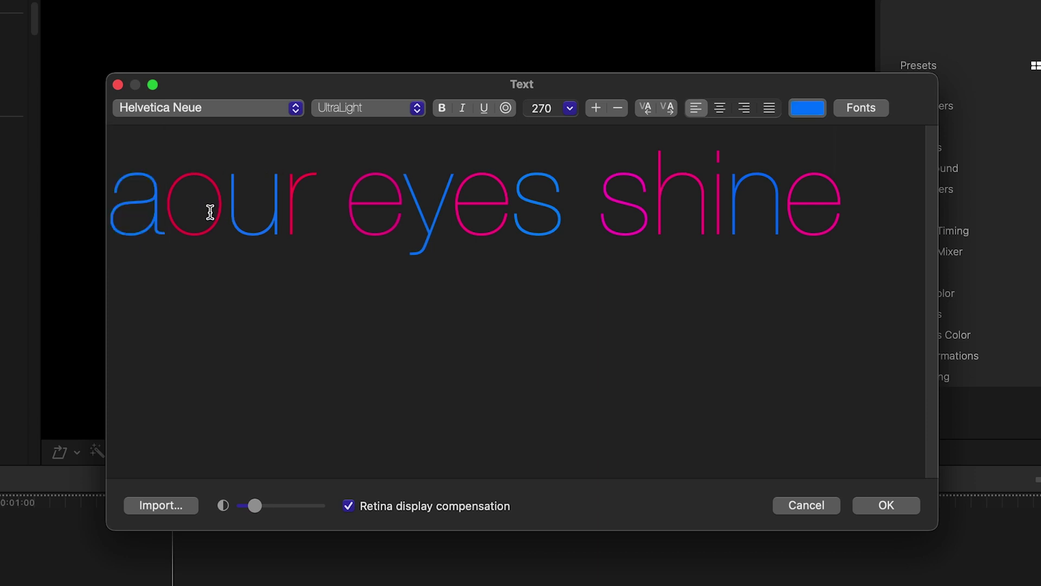
{"action": "left_click_drag", "start_coordinate": [222, 212], "coordinate": [165, 212]}
{"action": "type", "text": "aaaaaaaaaaaaa"}
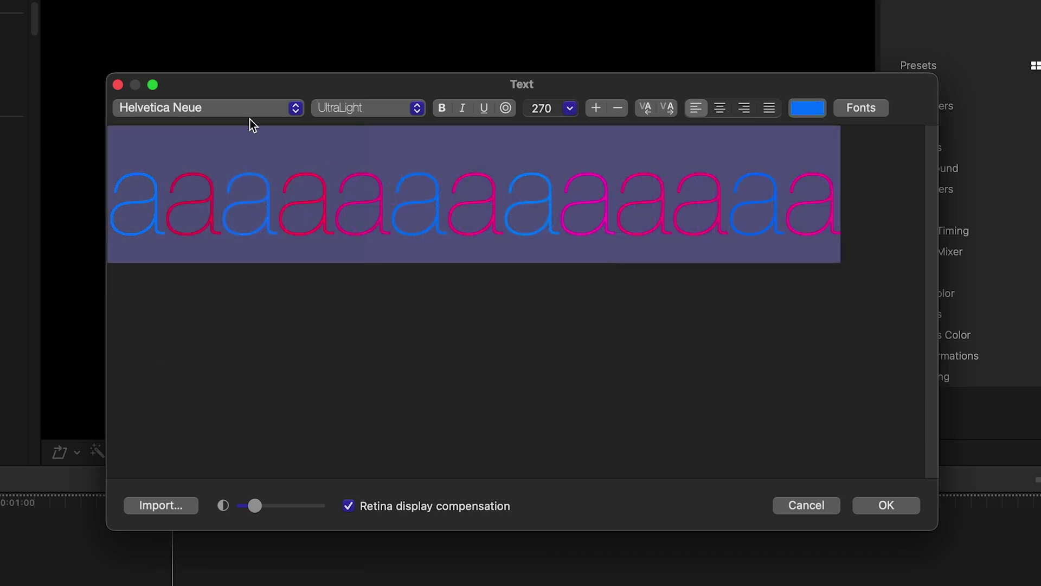
Set the title text's font to Logo Font.
{"action": "left_click", "coordinate": [248, 109]}
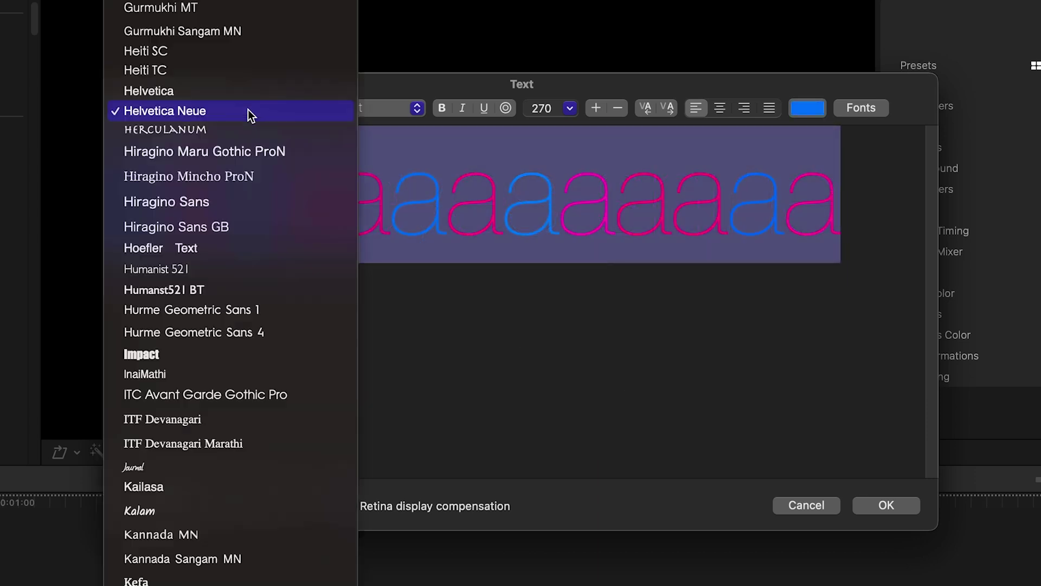
{"action": "scroll", "coordinate": [439, 458], "scroll_direction": "down", "scroll_amount": 5}
{"action": "left_click", "coordinate": [439, 463]}
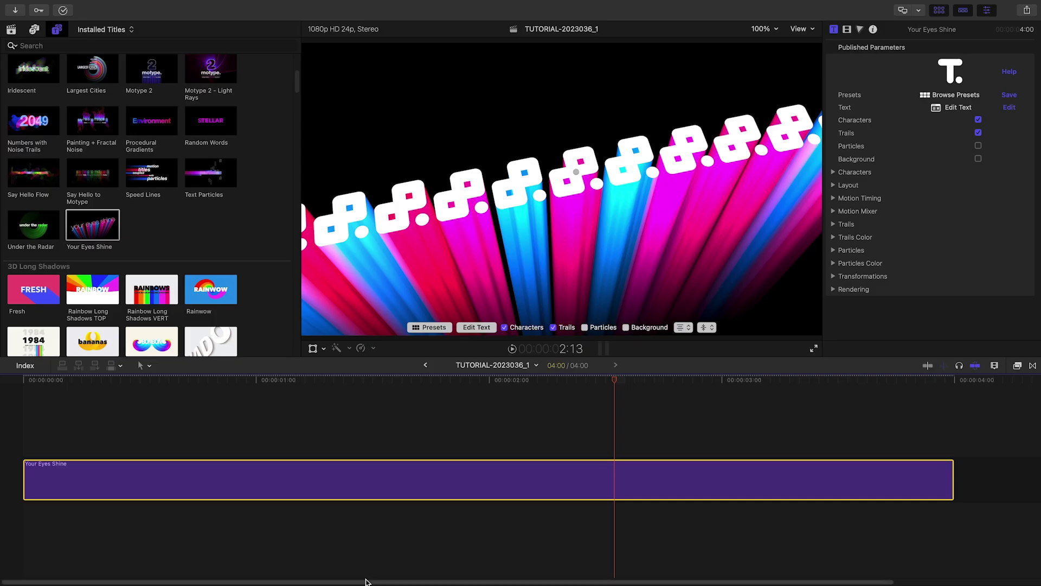
Set Motion Timing to animate the title by Characters.
{"action": "left_click", "coordinate": [833, 198]}
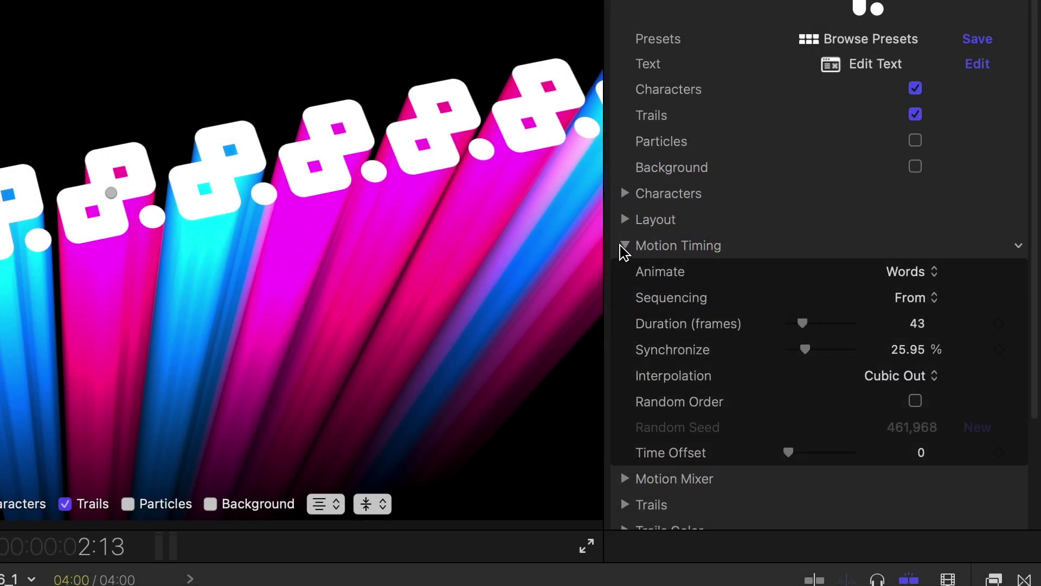
{"action": "left_click", "coordinate": [938, 274]}
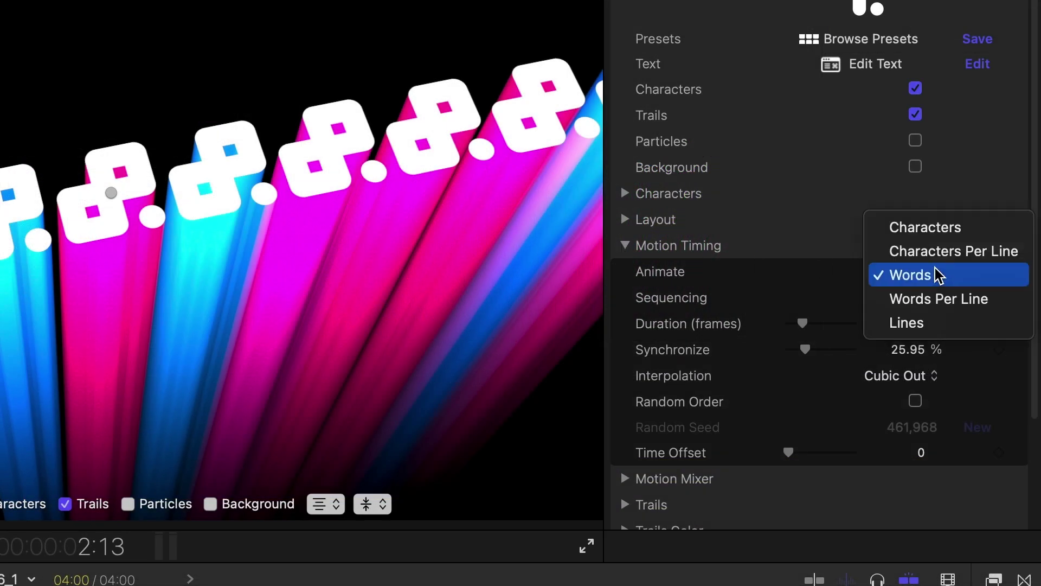
{"action": "left_click", "coordinate": [945, 237]}
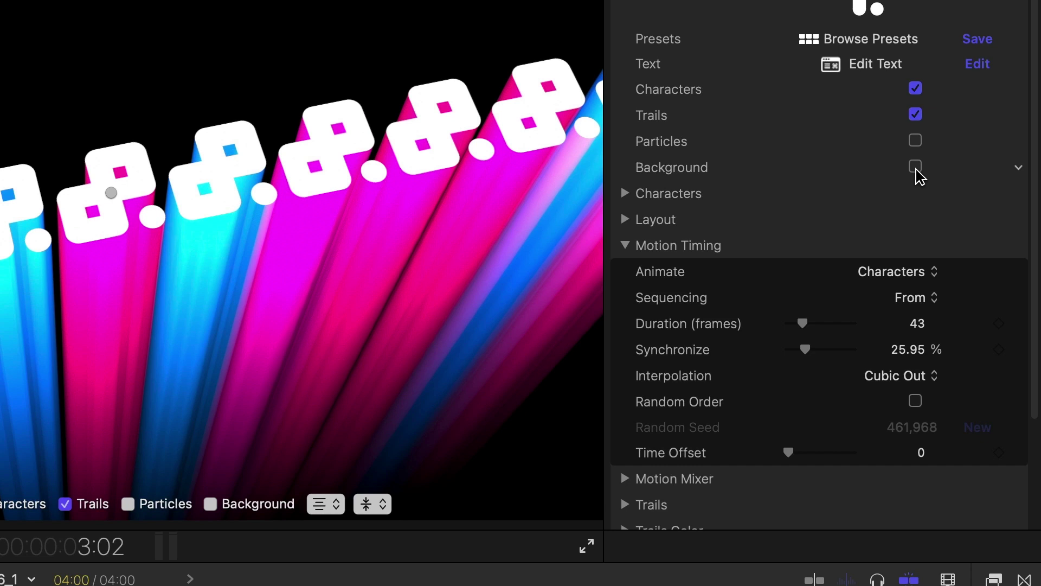
Enable the title background in crimson C50B44.
{"action": "left_click", "coordinate": [915, 168]}
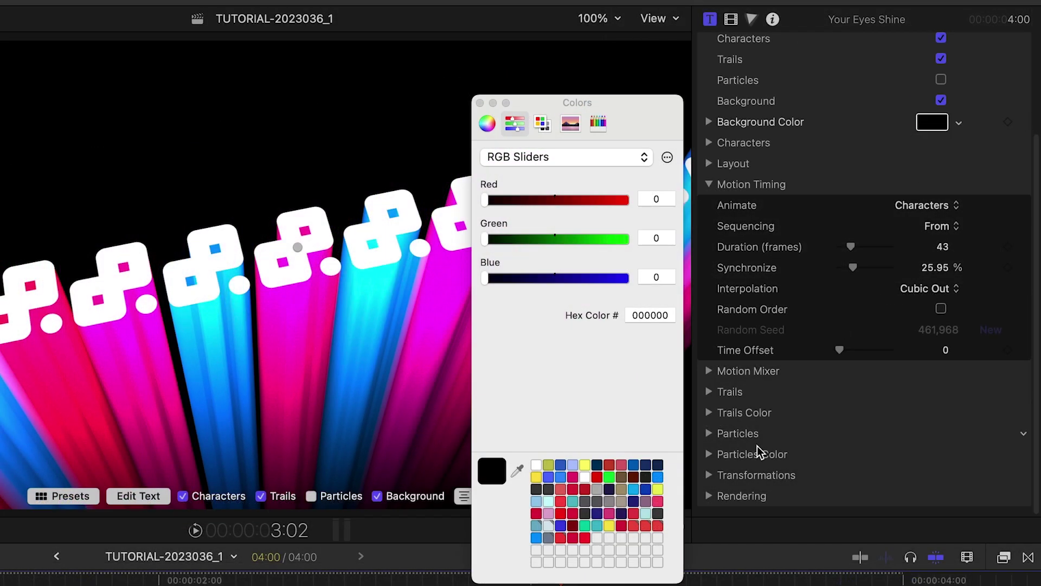
{"action": "left_click", "coordinate": [621, 526]}
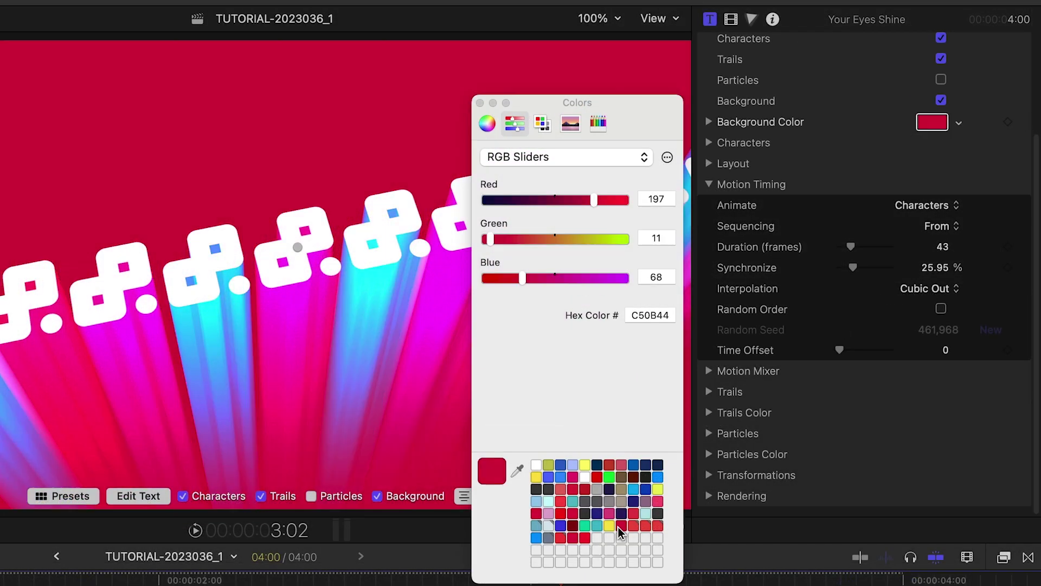
{"action": "left_click", "coordinate": [480, 103]}
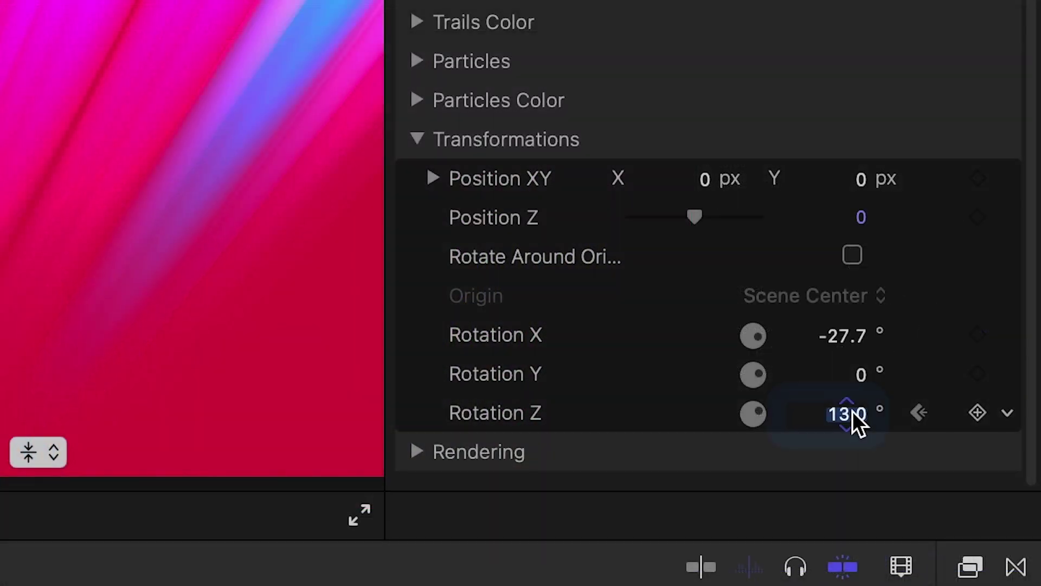
Keyframe Rotation Z at -10° and preview the rotation animation.
{"action": "left_click", "coordinate": [852, 411]}
{"action": "type", "text": "-"}
{"action": "key", "text": "Return"}
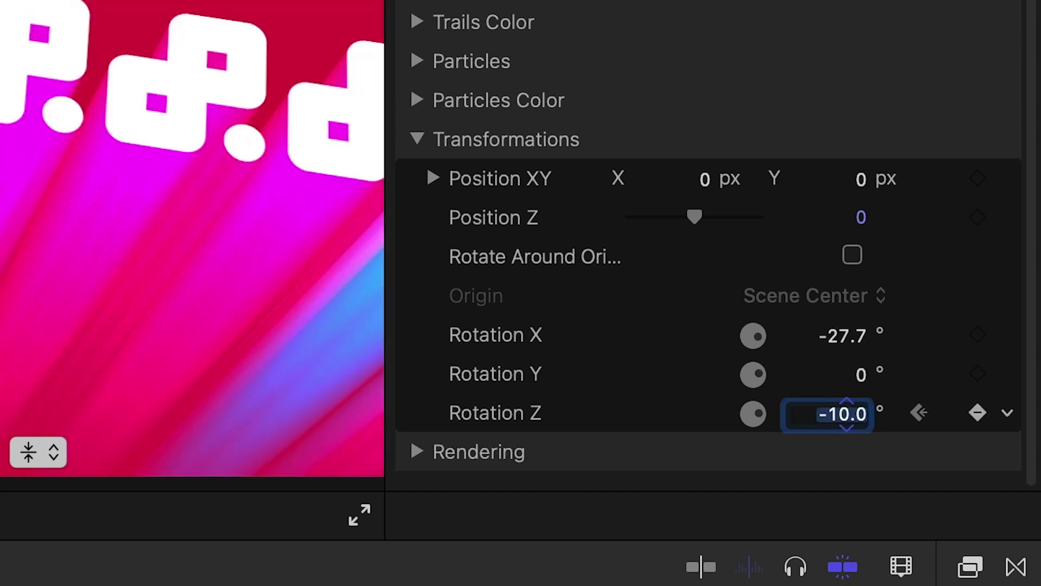
{"action": "key", "text": "space"}
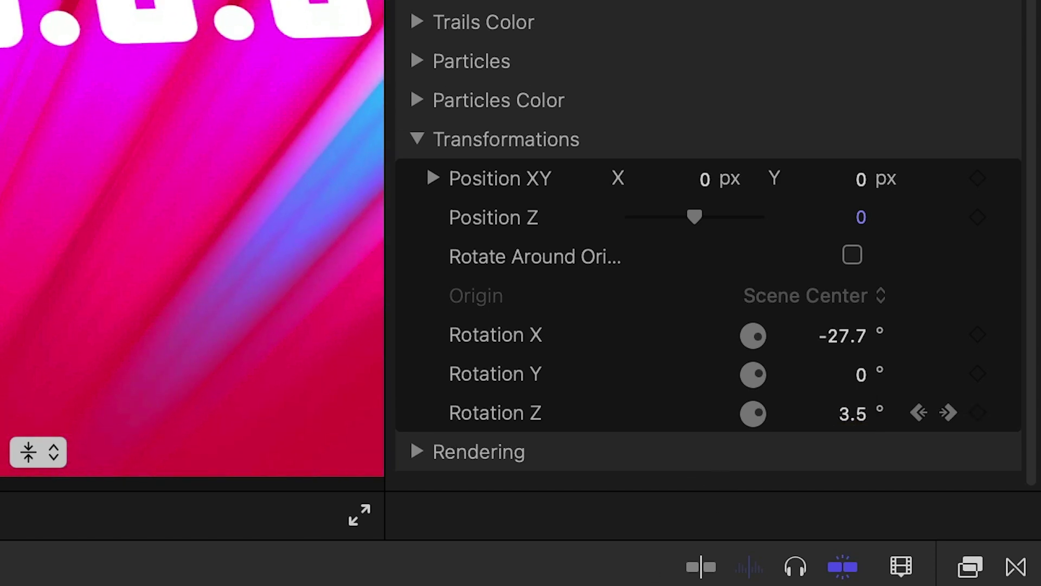